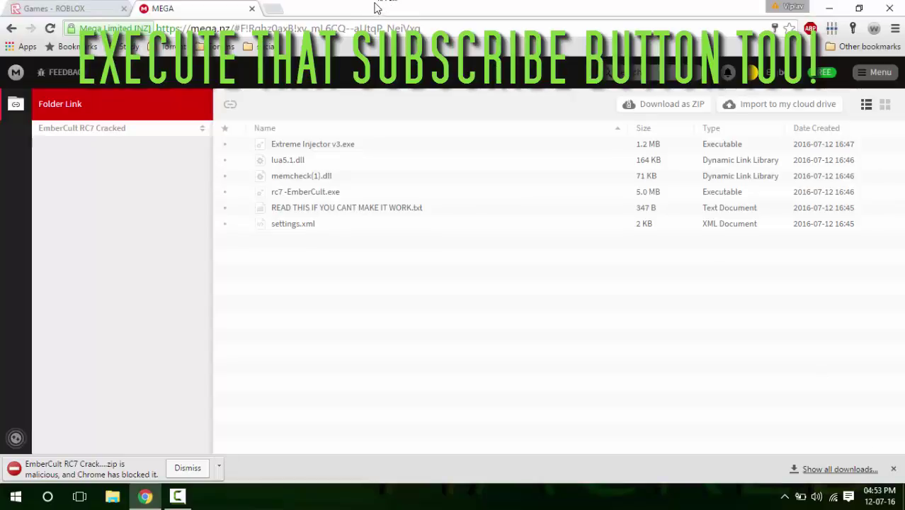
Open the browser's list of downloaded files.
click(377, 27)
click(619, 108)
key(ctrl+j)
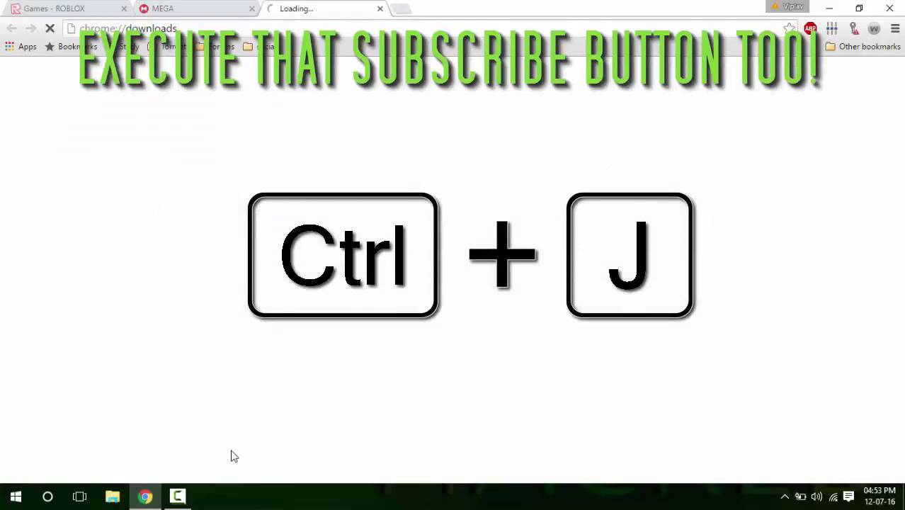
click(895, 28)
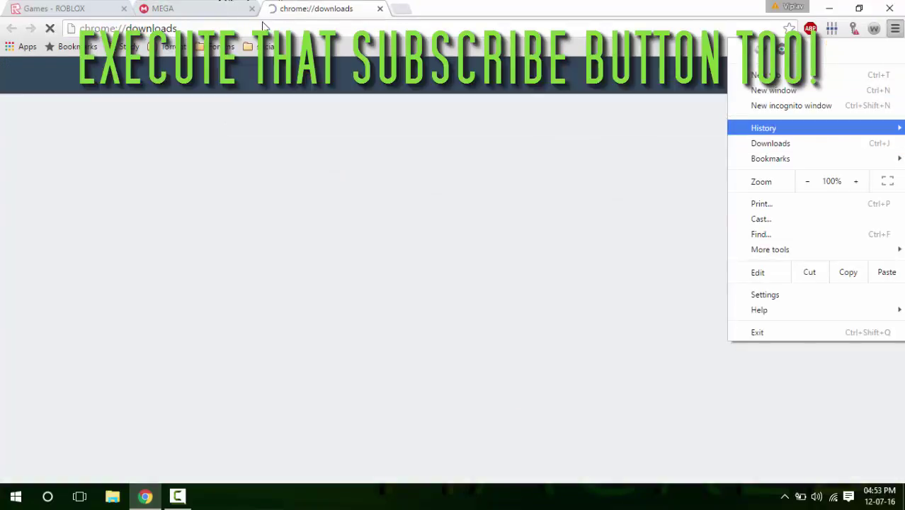
click(309, 5)
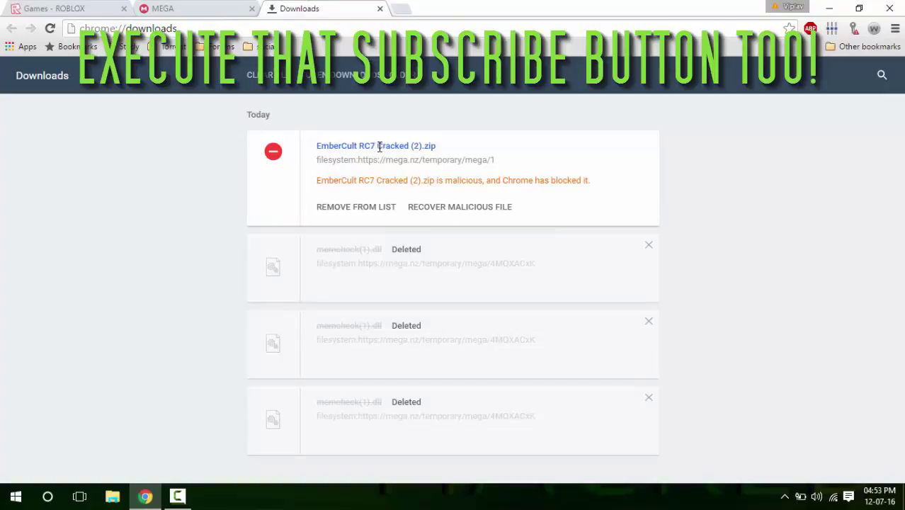
Recover the blocked EmberCult RC7 Cracked (2).zip download despite the warning and show it in its folder.
click(459, 208)
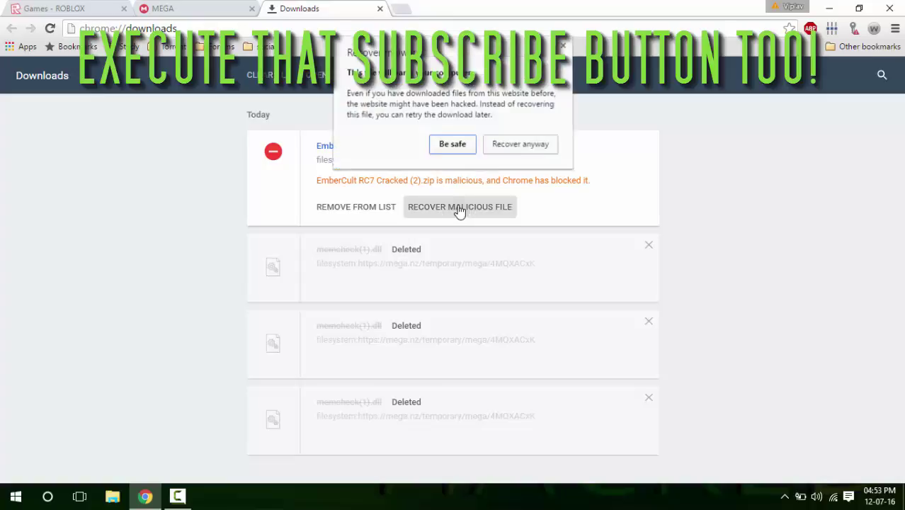
click(517, 146)
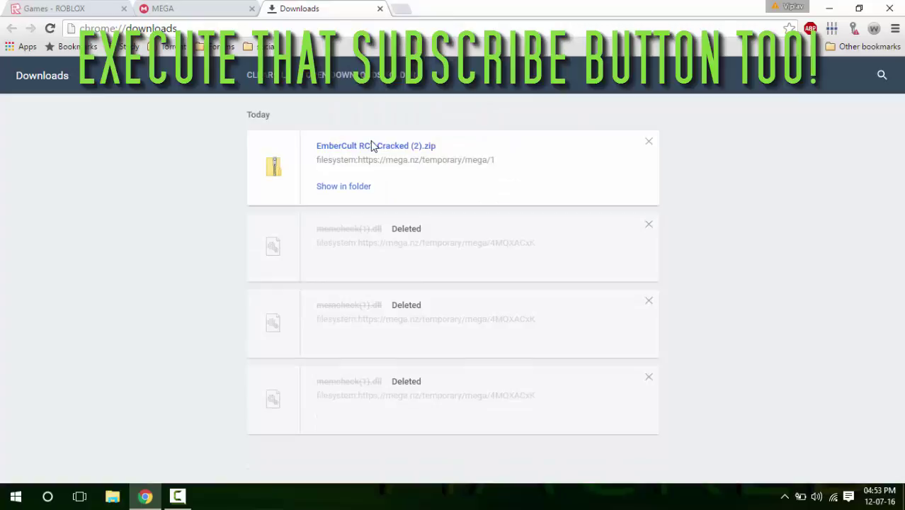
click(347, 187)
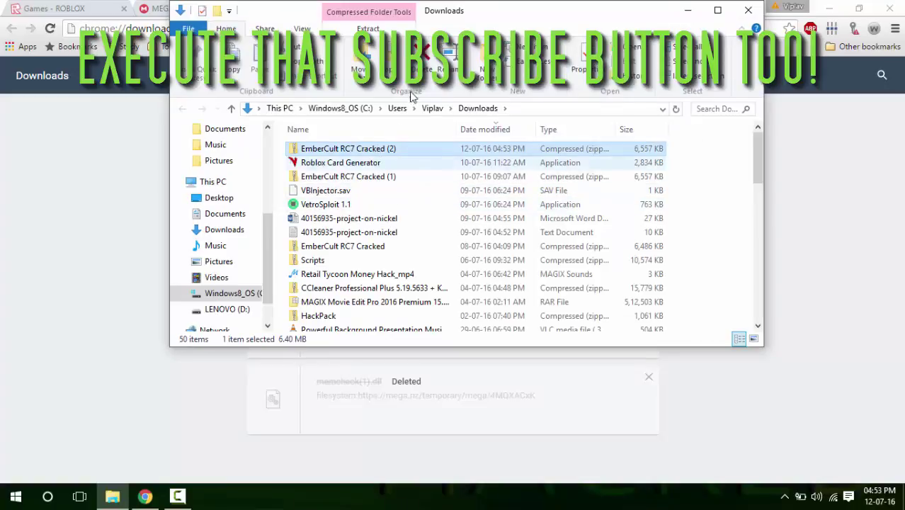
Extract EmberCult RC7 Cracked (2) into the HaX folder on the Desktop and close the Downloads folder window.
right_click(380, 147)
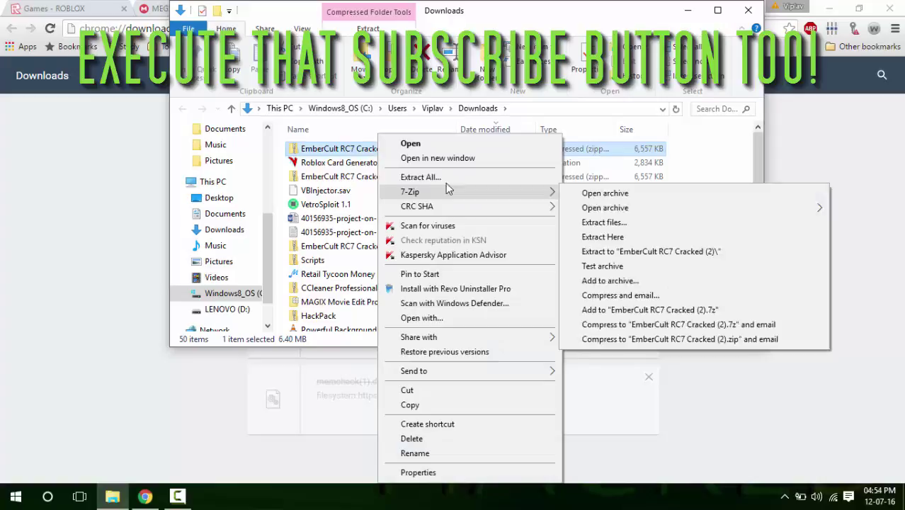
click(472, 177)
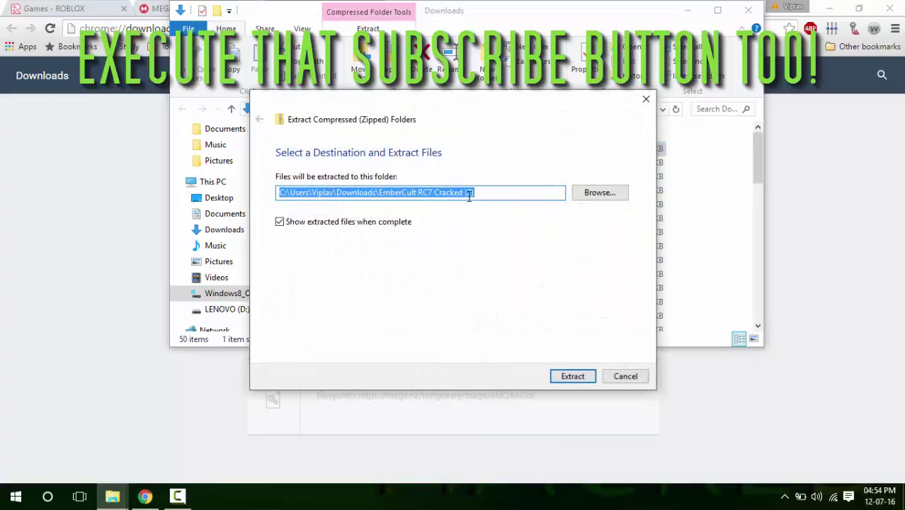
click(600, 198)
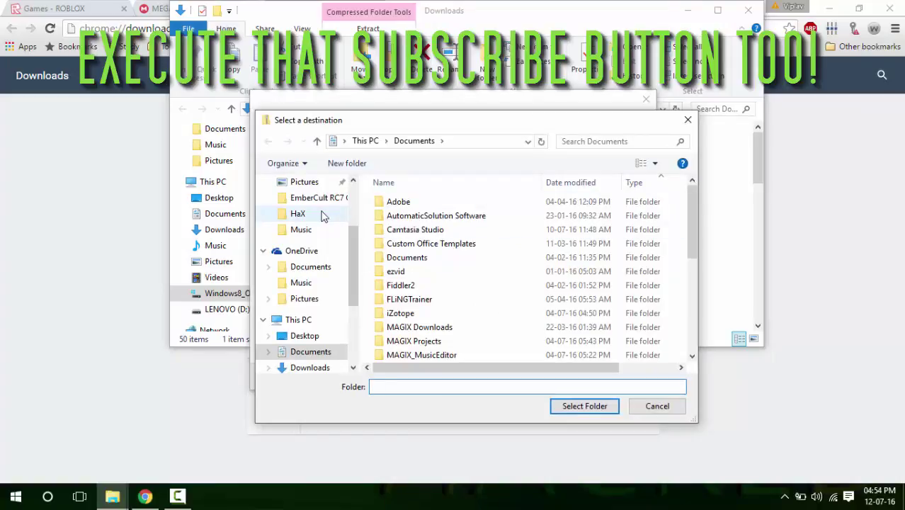
click(320, 218)
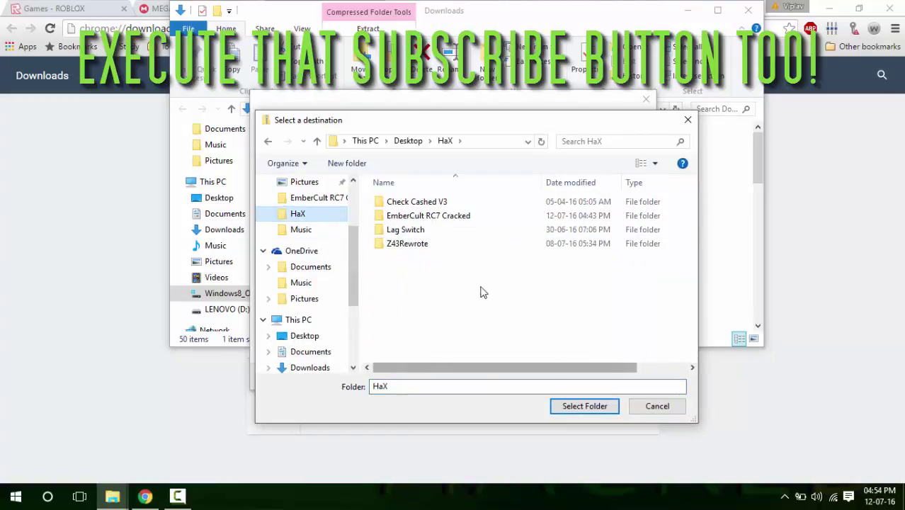
click(586, 408)
click(572, 377)
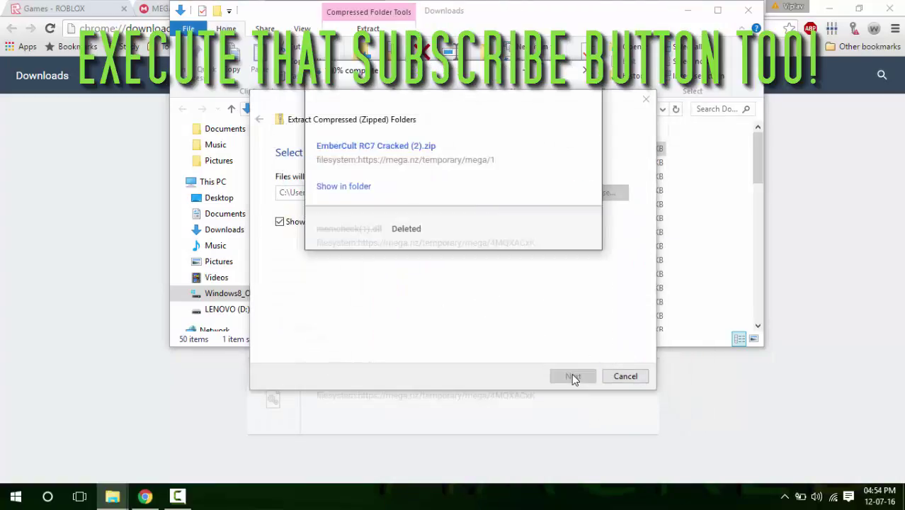
click(440, 147)
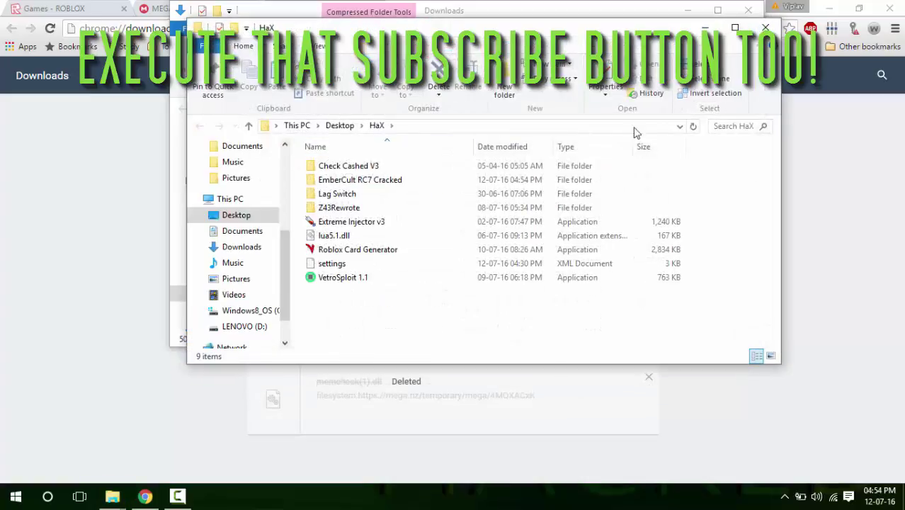
click(745, 14)
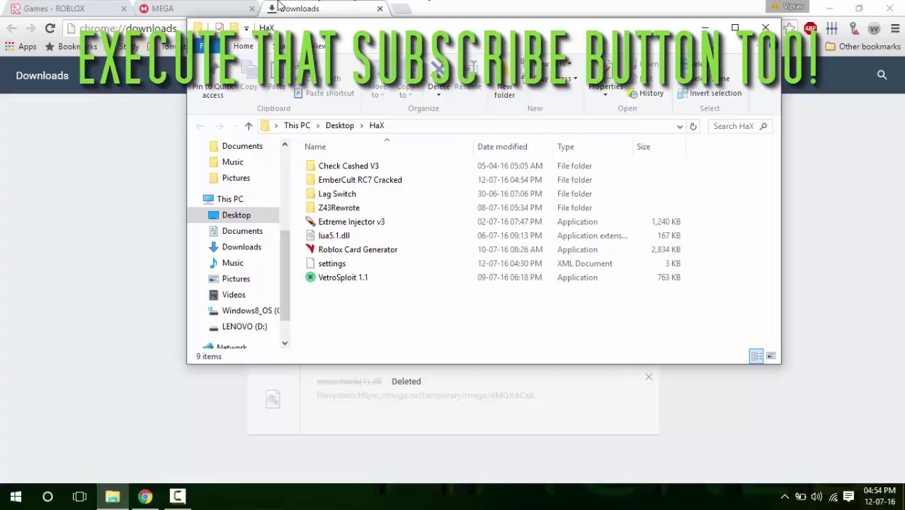
Start playing The Flash Tycoon on the ROBLOX site and walk the character around.
click(78, 9)
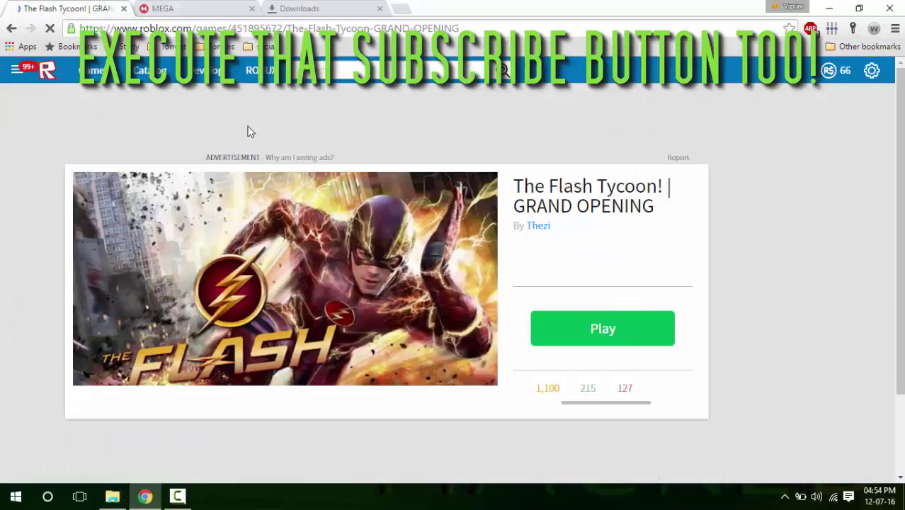
click(623, 341)
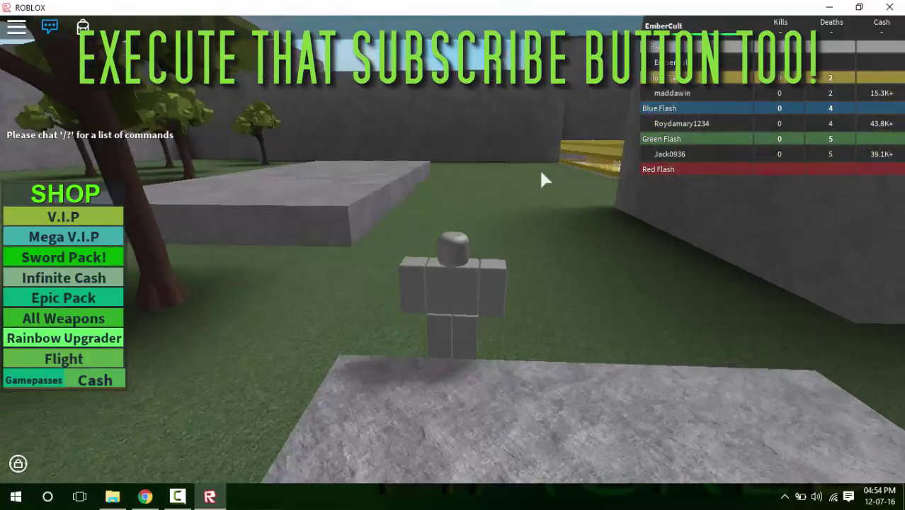
key(w)
key(space)
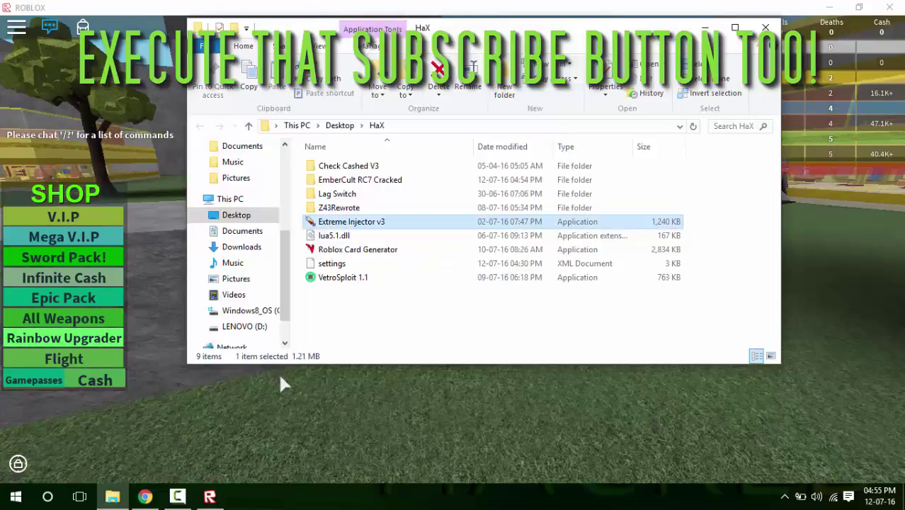
Run Extreme Injector v3 from the HaX folder and open the EmberCult RC7 Cracked folder.
key(Return)
key(alt+y)
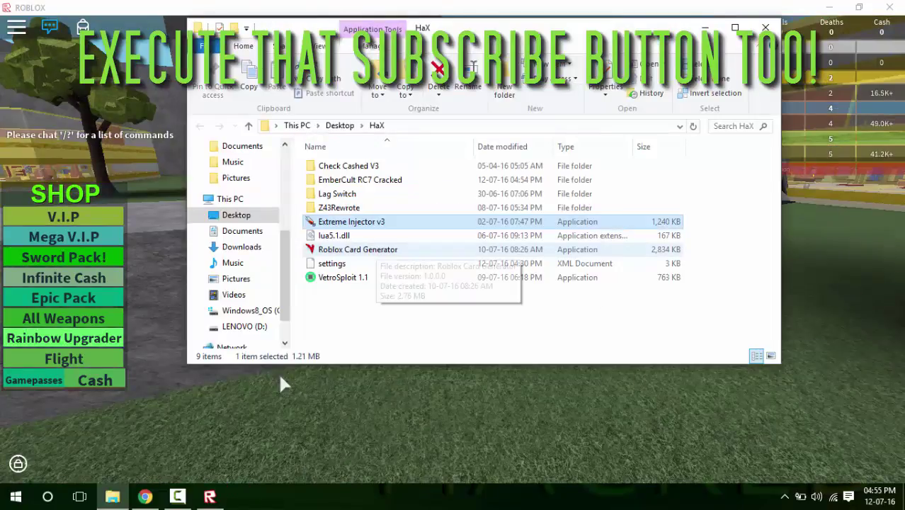
key(Up)
key(Up)
key(Up)
key(Return)
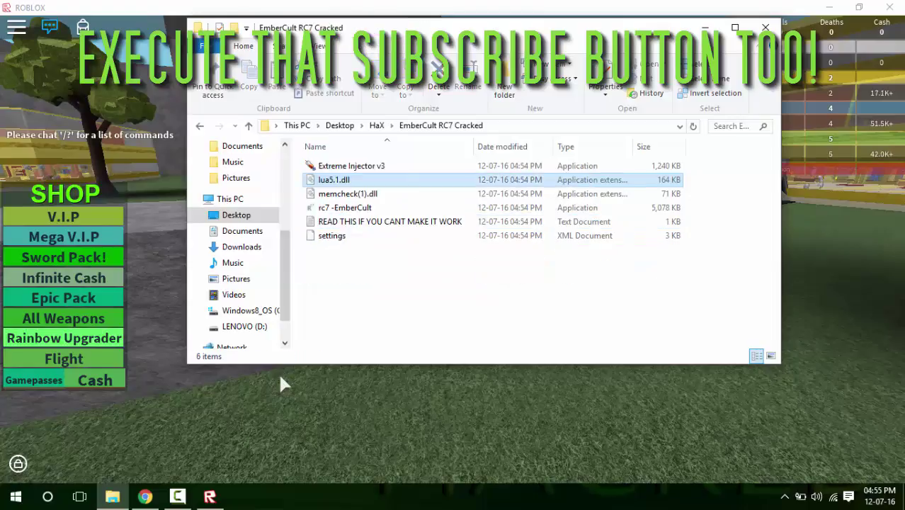
Add memcheck(1).dll from the EmberCult RC7 Cracked folder to Extreme Injector's inject list.
key(Down)
key(Down)
key(Down)
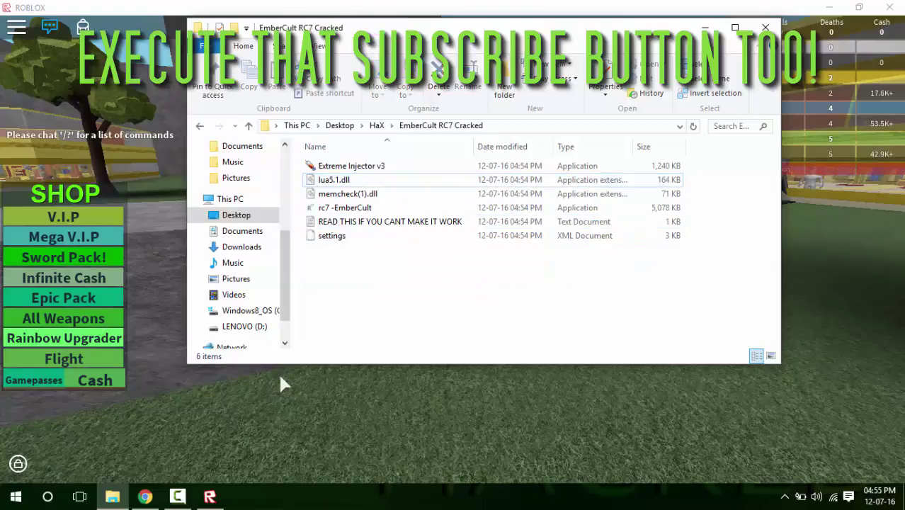
key(Up)
key(Up)
key(Up)
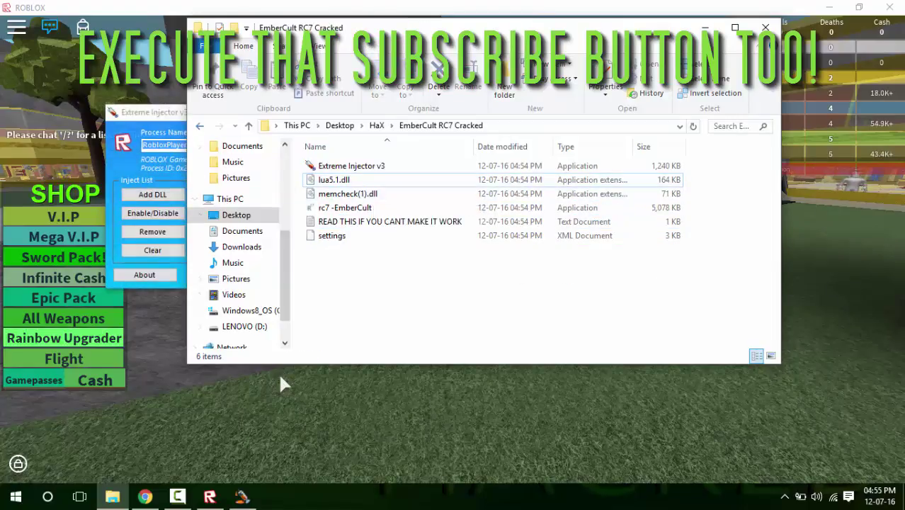
key(alt+Tab)
click(396, 194)
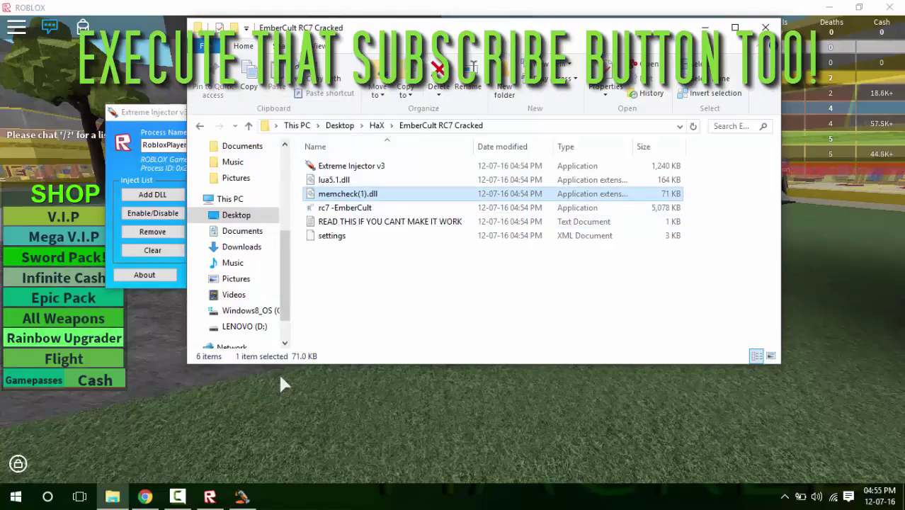
key(alt+Tab)
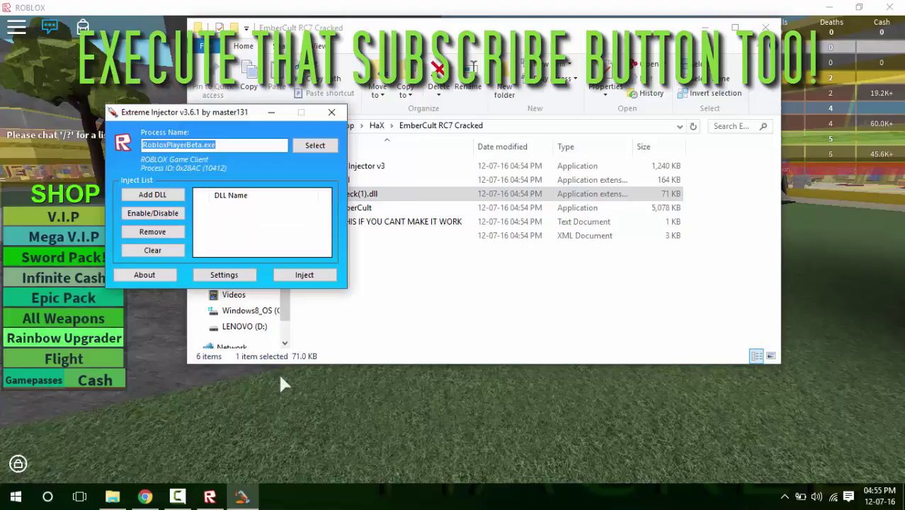
key(ctrl+v)
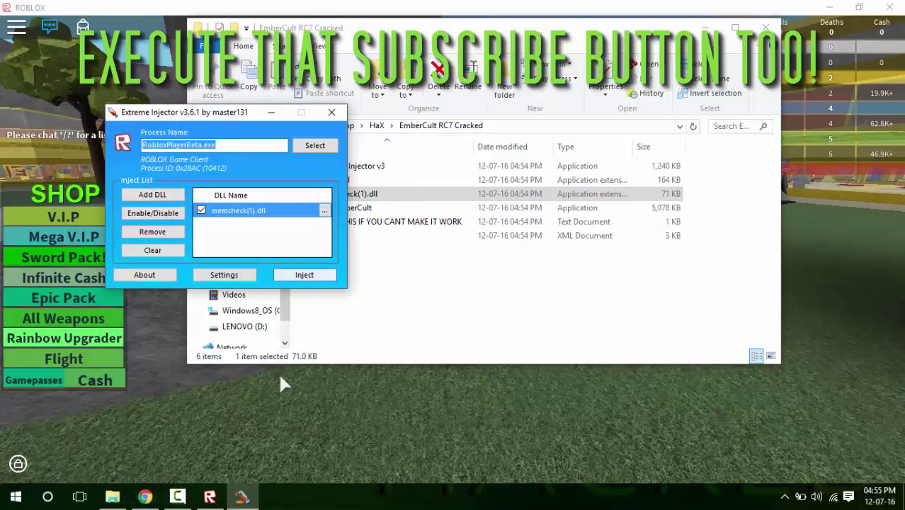
Choose RobloxPlayerBeta.exe as the target process, inject memcheck(1).dll, and minimize the injector to return to the game.
key(Tab)
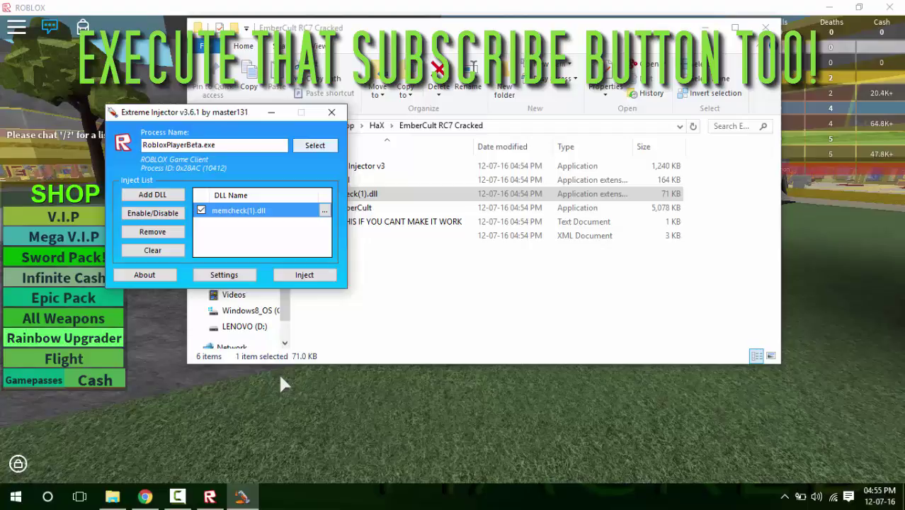
key(Return)
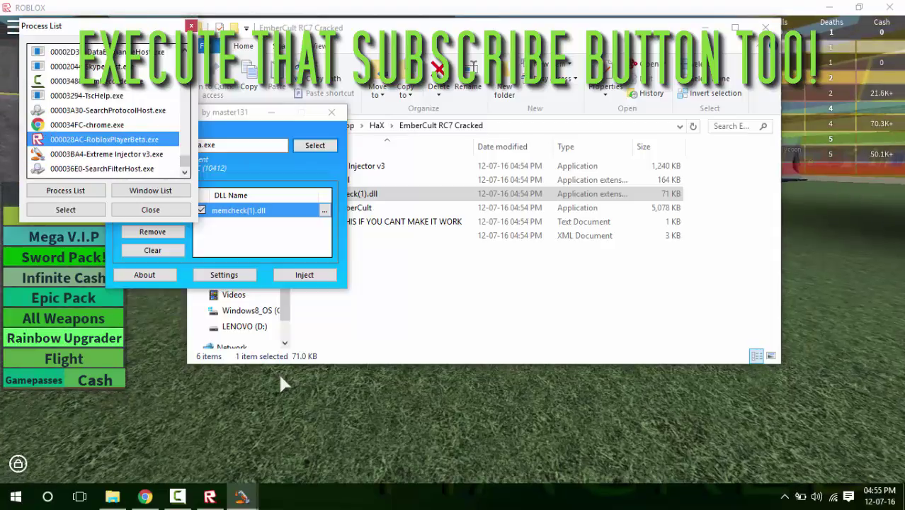
key(Return)
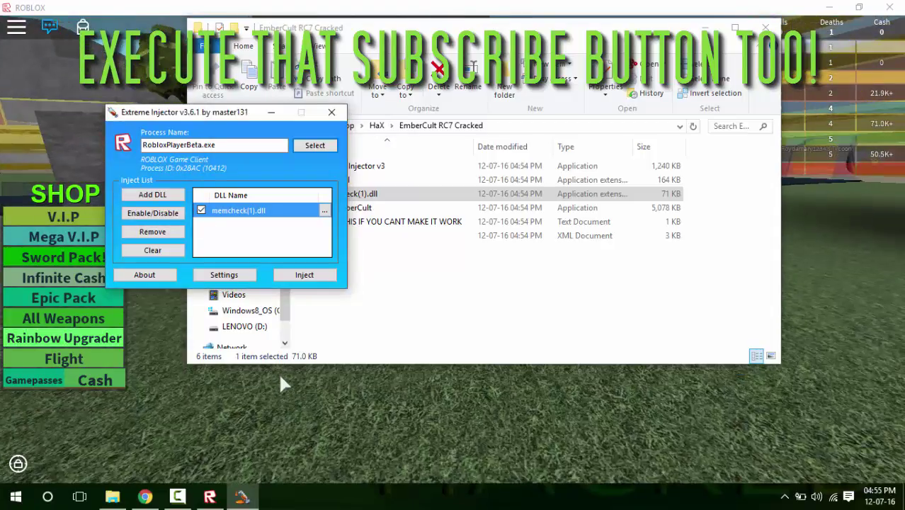
key(Return)
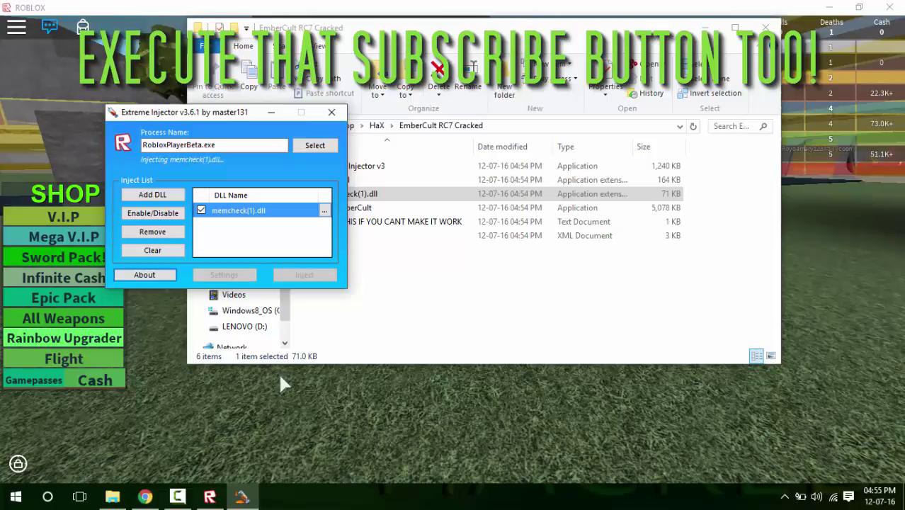
key(Return)
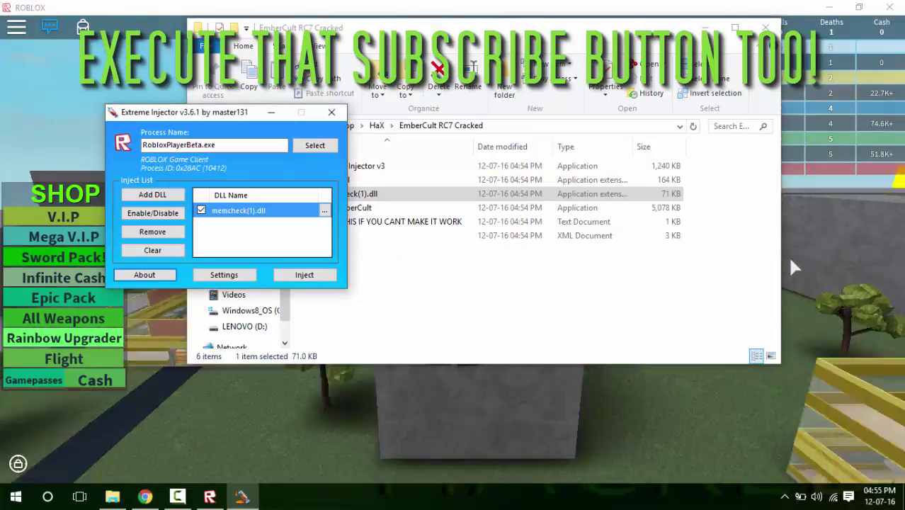
click(271, 112)
click(112, 184)
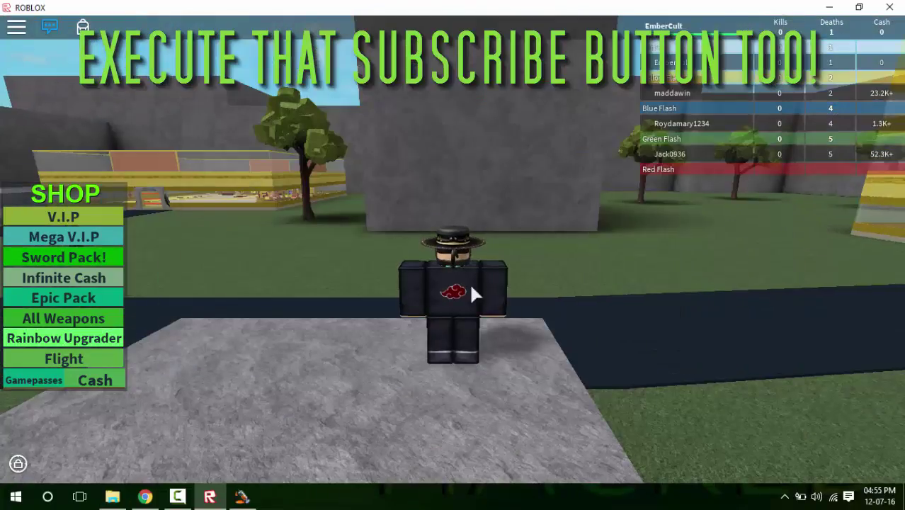
Walk and jump with the character in the game and dismiss the memcheck bypass message.
key(w)
key(space)
key(w)
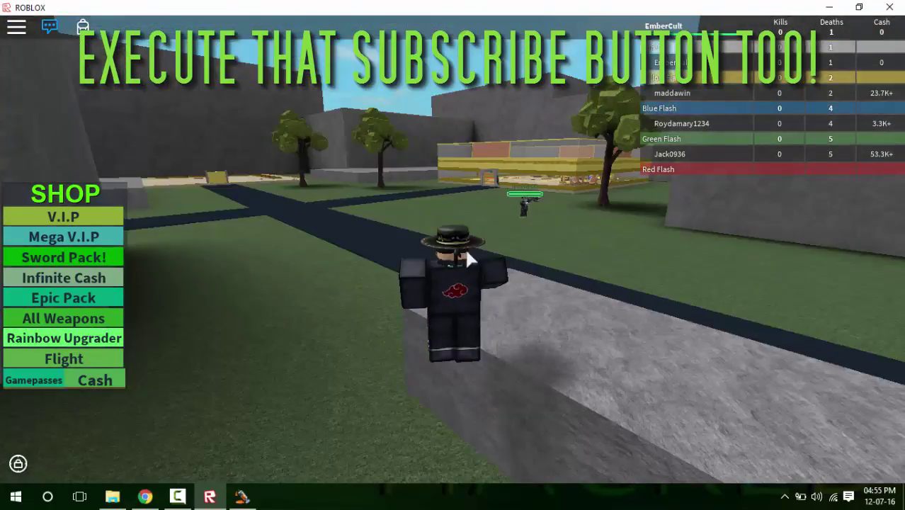
key(alt+Tab)
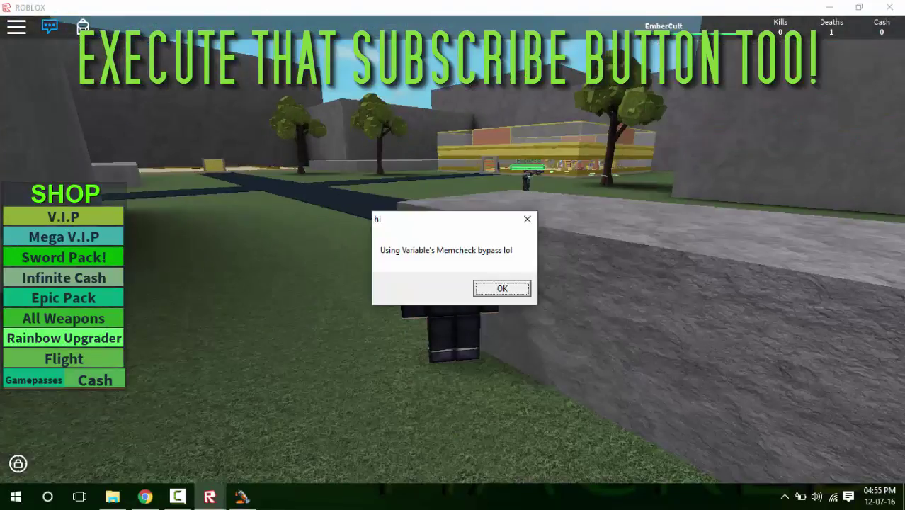
key(Return)
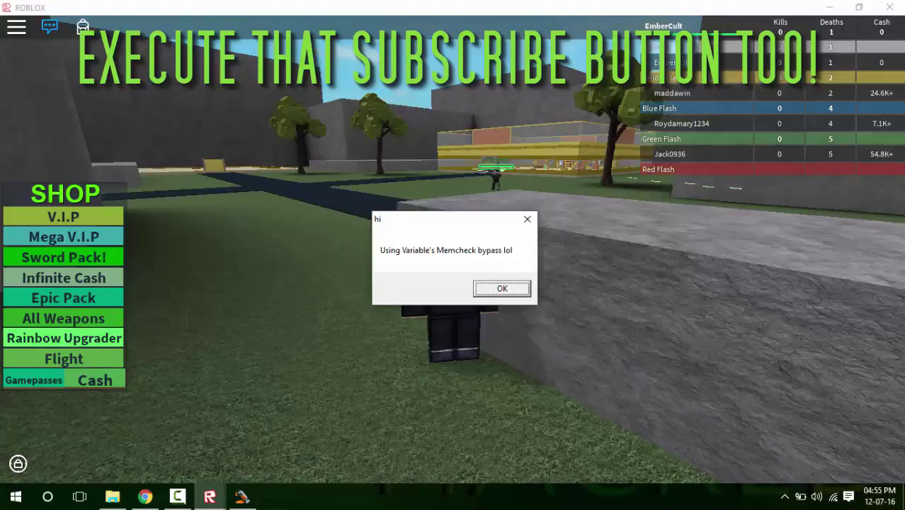
key(Return)
key(w)
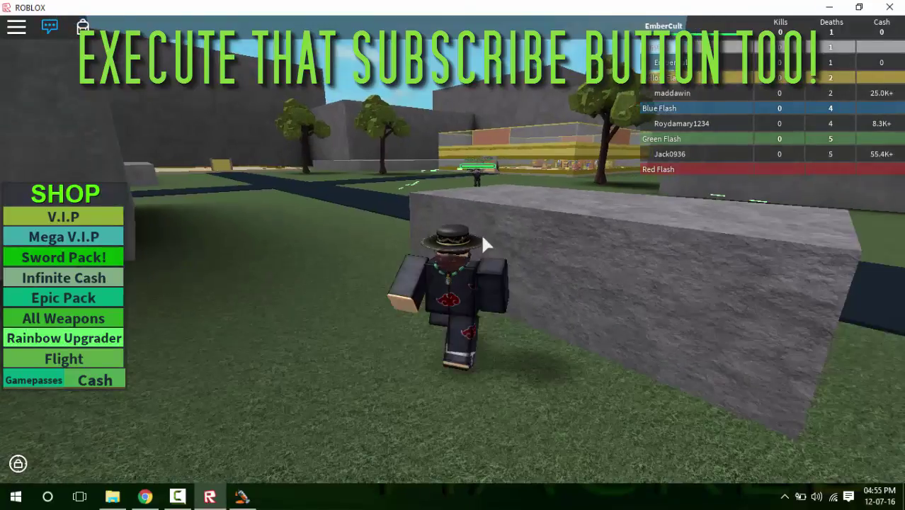
Run rc7 -EmberCult from the EmberCult RC7 Cracked folder.
key(alt+Tab)
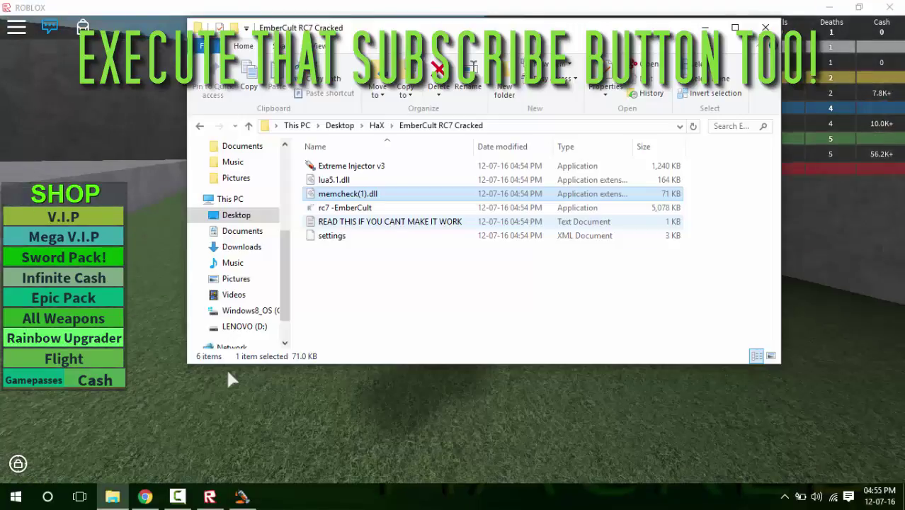
key(Down)
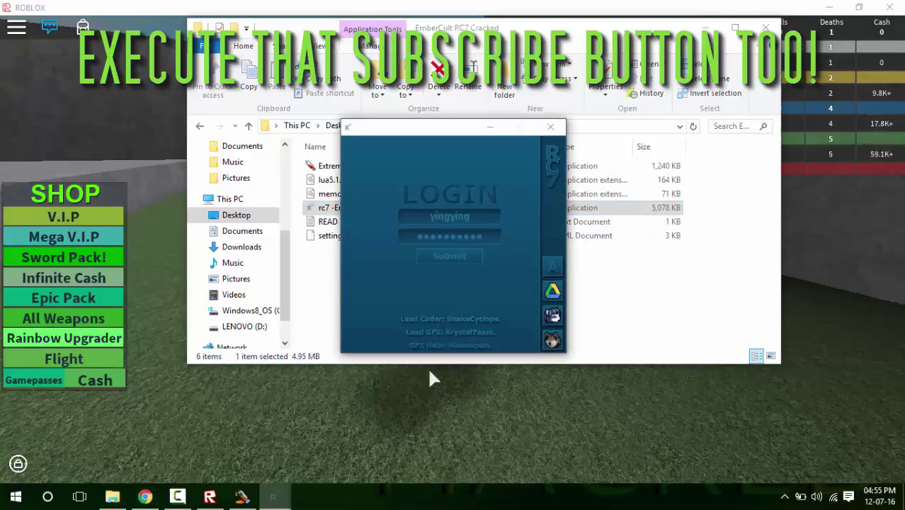
Fill in the username and password in the RC7 login window and submit the login.
key(ctrl+a)
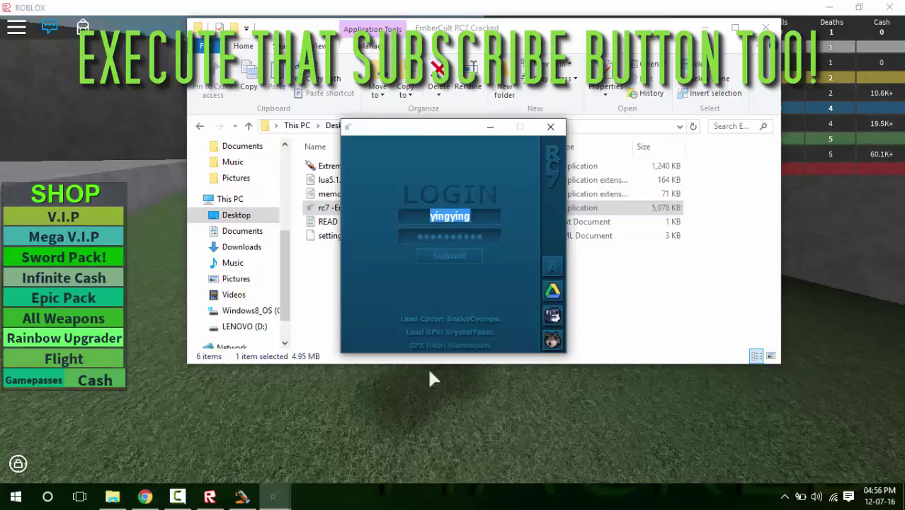
text(trytuyhjmk,lk)
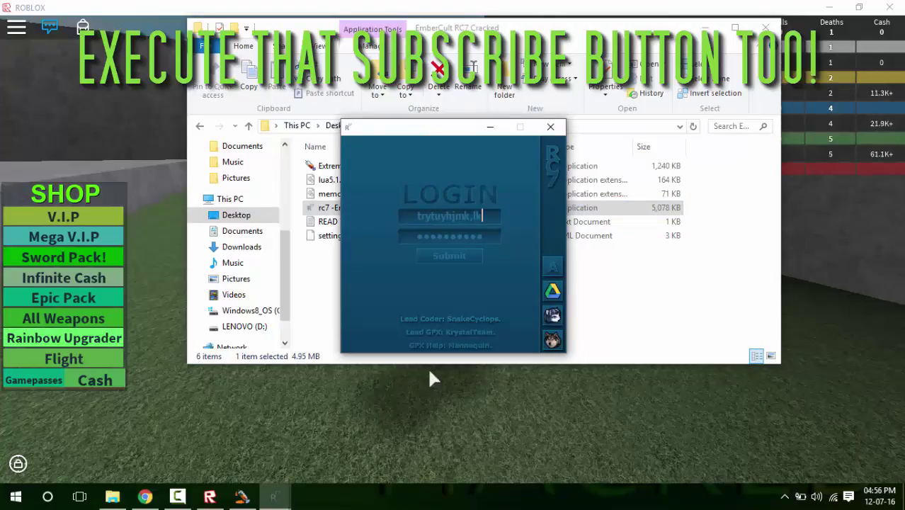
key(Tab)
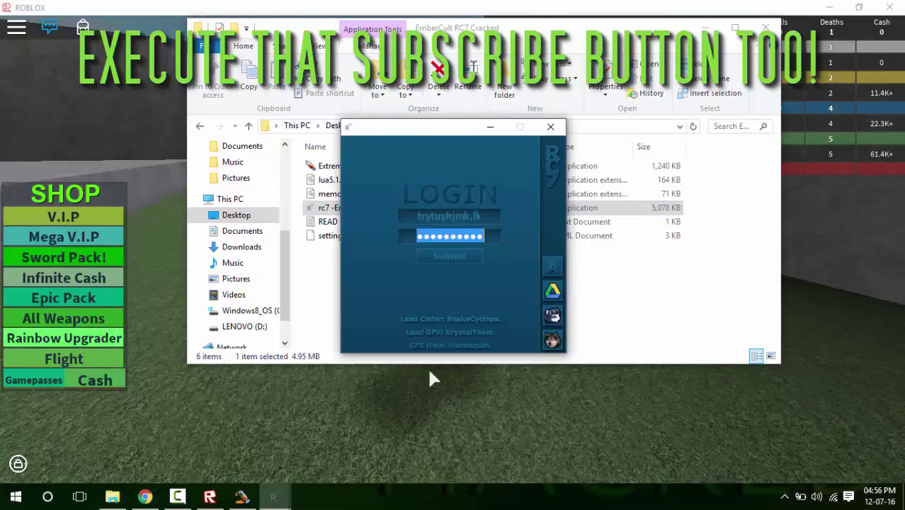
text(********)
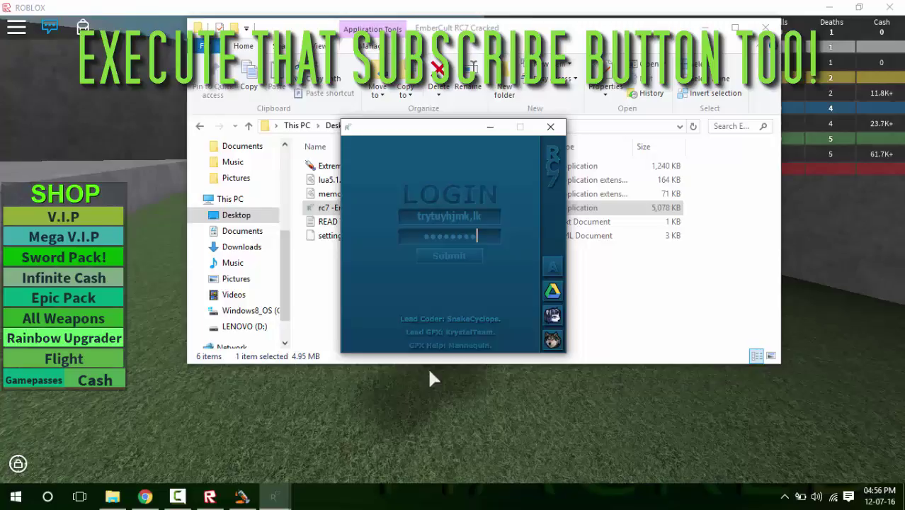
key(Return)
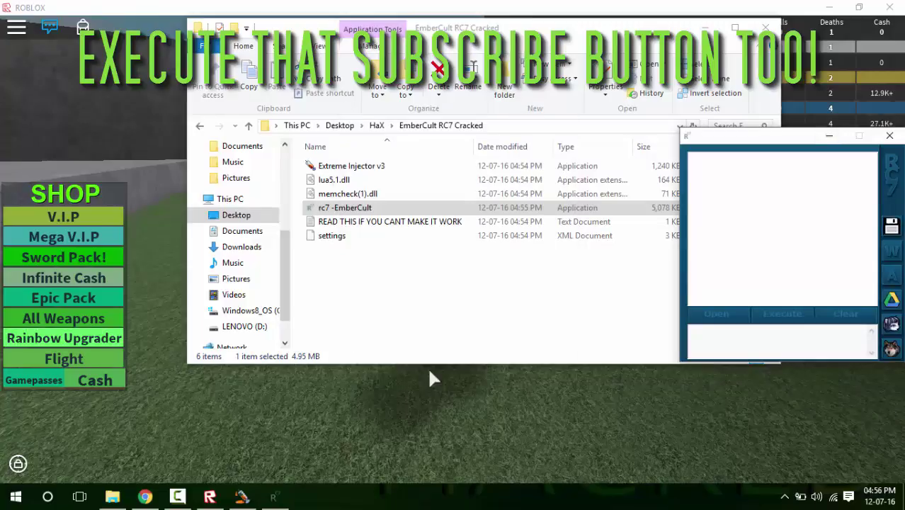
Minimize the EmberCult RC7 Cracked folder window and walk and jump with the character in the game.
click(704, 27)
key(w)
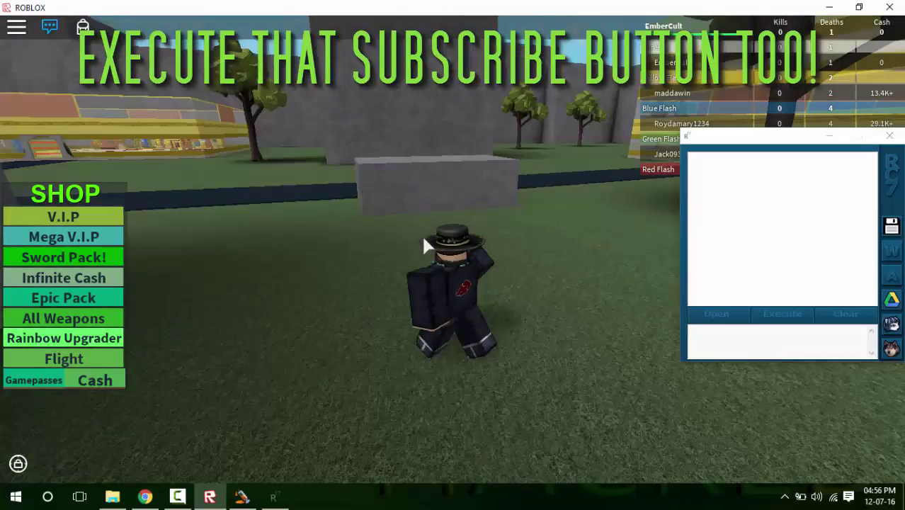
key(space)
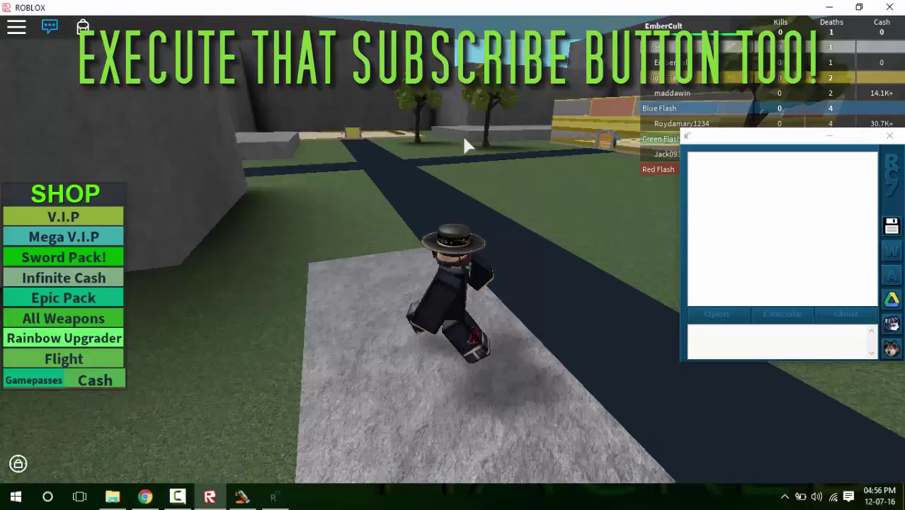
Open the Scripts folder from the Desktop and move the RC7 window clear of the file list.
click(655, 180)
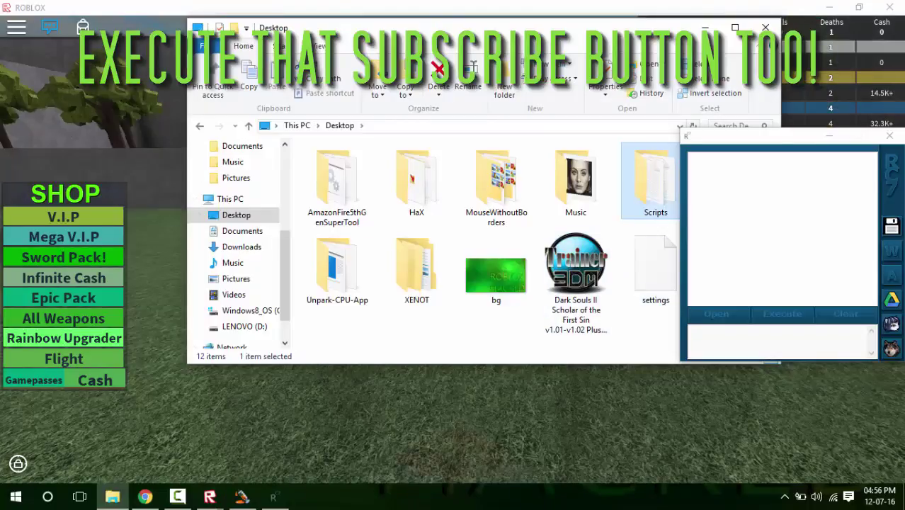
key(Return)
scroll(383, 245, down, 20)
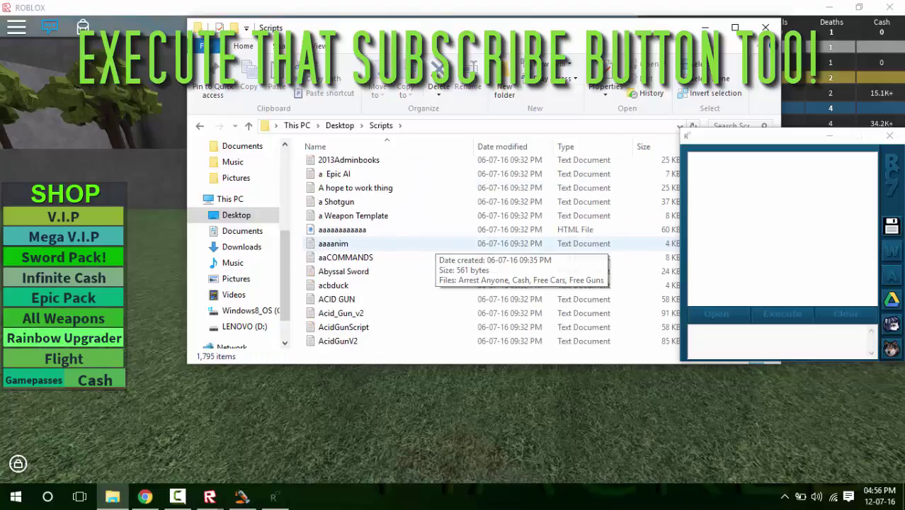
scroll(383, 244, down, 2)
drag(722, 134, 827, 212)
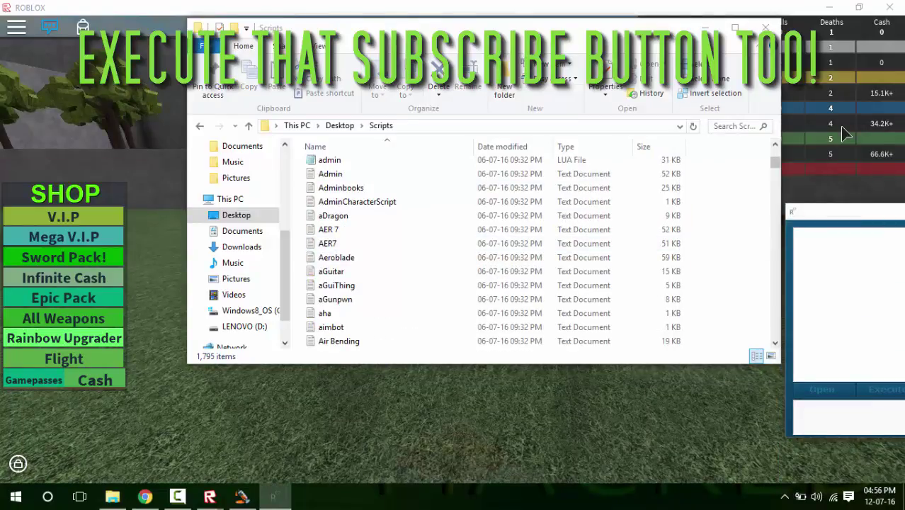
Open the Susano text file from the Rares folder inside Scripts.
mouse_move(774, 163)
mouse_down()
mouse_move(775, 331)
mouse_move(775, 153)
mouse_up()
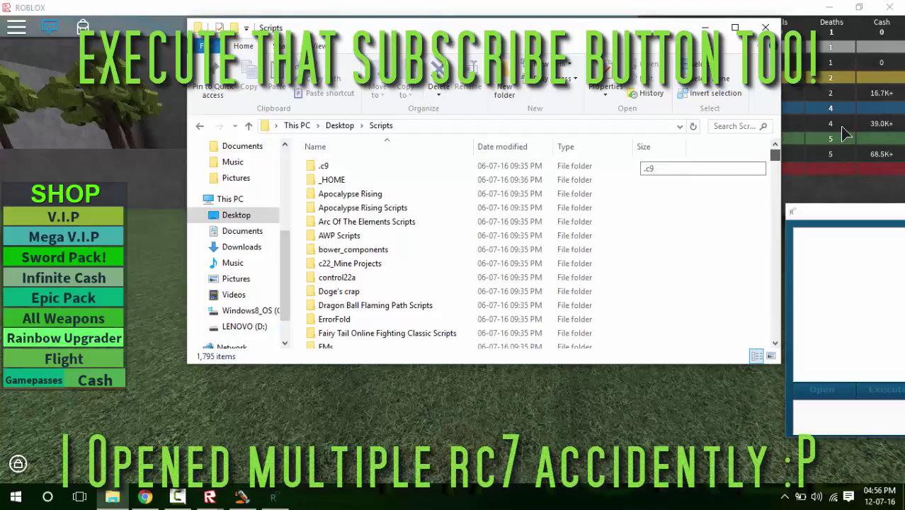
scroll(383, 260, down, 7)
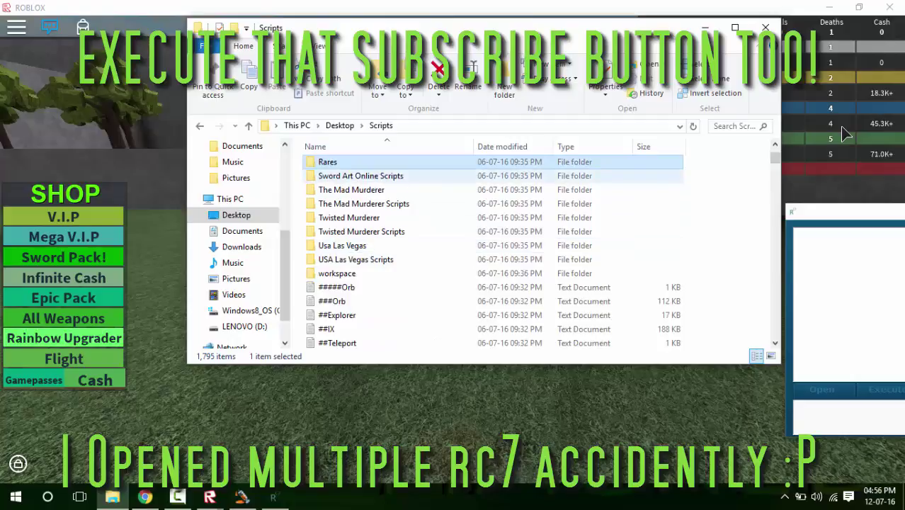
key(Return)
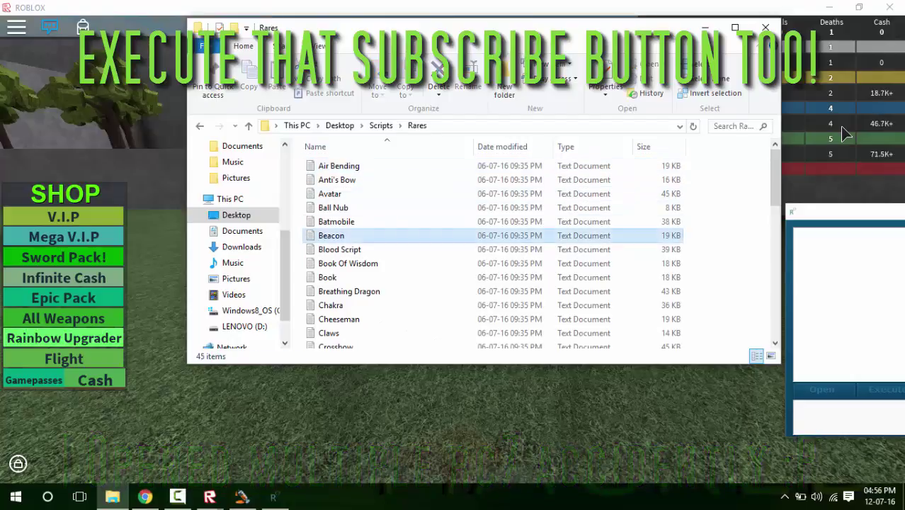
scroll(382, 235, down, 10)
click(383, 243)
click(383, 257)
key(Down)
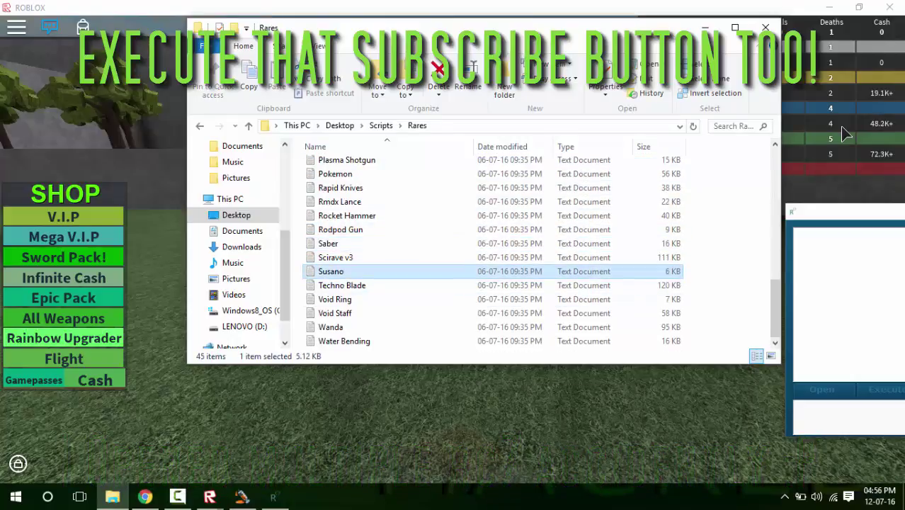
key(Return)
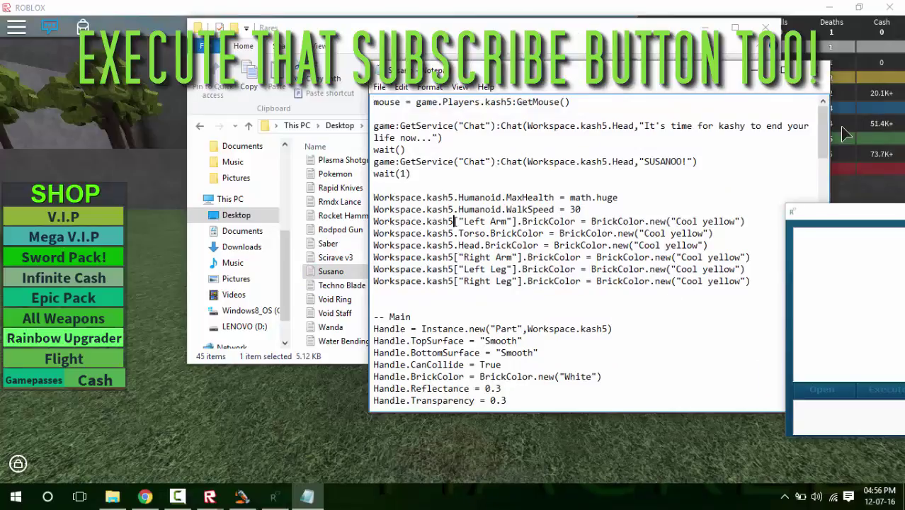
Change the player name in the script's GetMouse line to EmberCult and copy that name.
double_click(498, 101)
text(EmberCult)
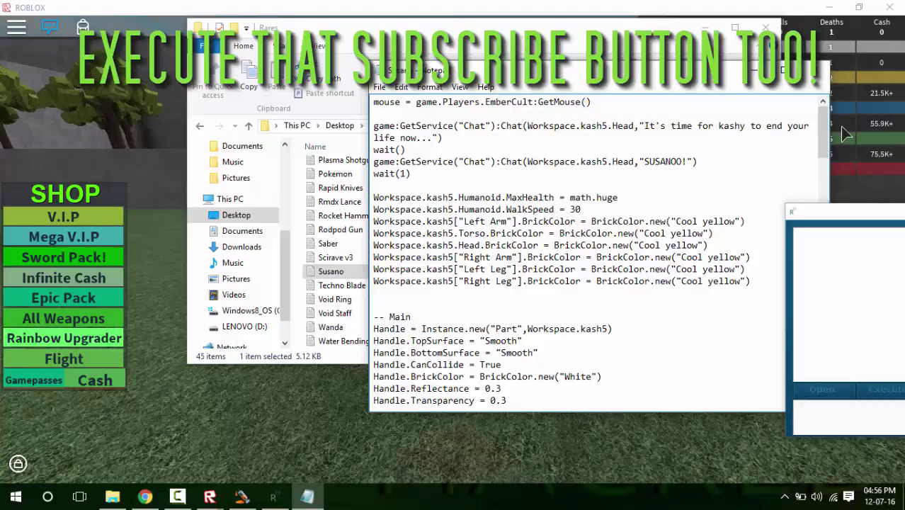
drag(534, 102, 486, 102)
key(ctrl+c)
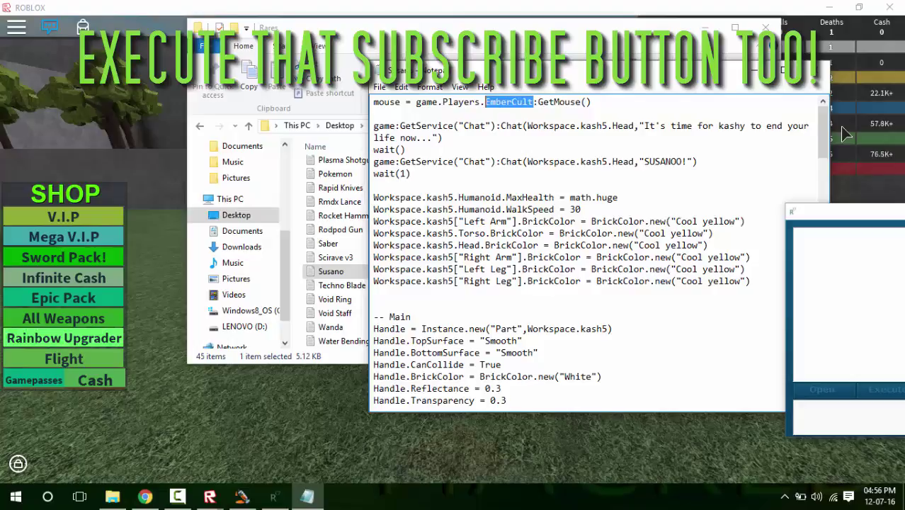
Replace every occurrence of kash5 in the Susano script with EmberCult and close the Replace dialog.
key(ctrl+h)
key(Tab)
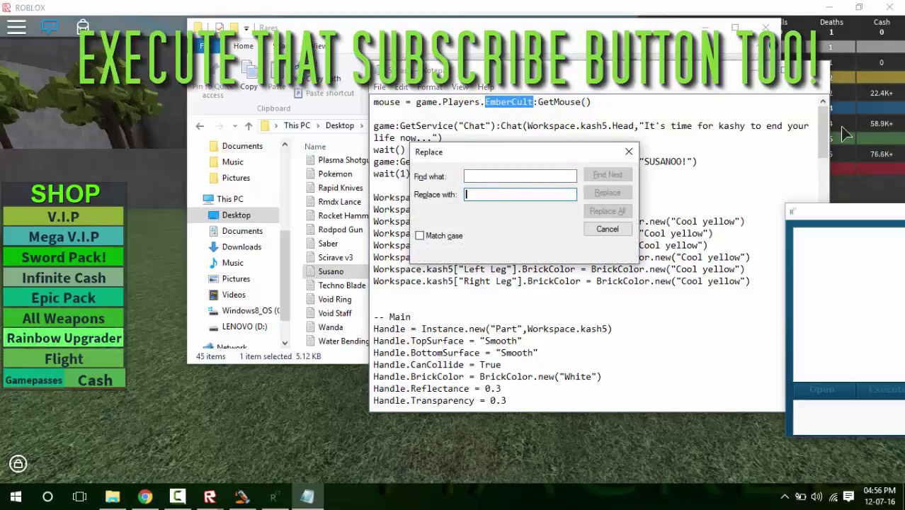
key(ctrl+v)
key(shift+Tab)
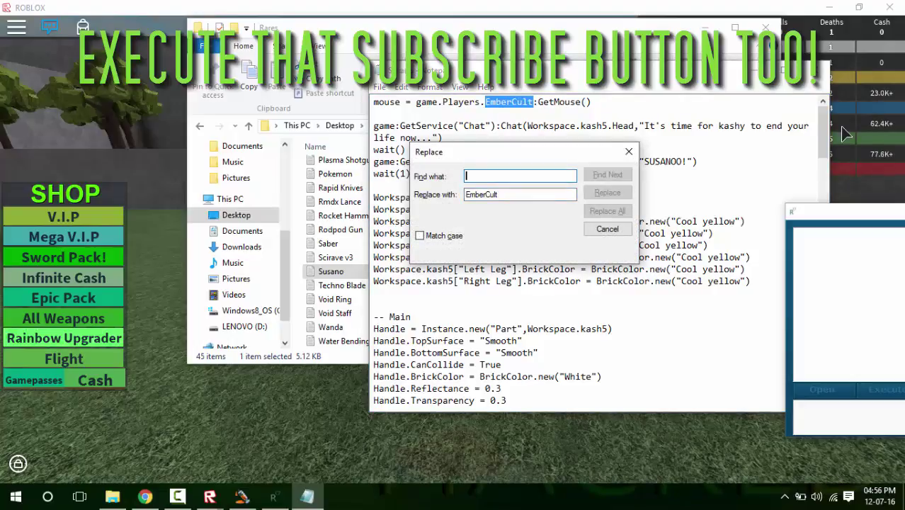
text(kash)
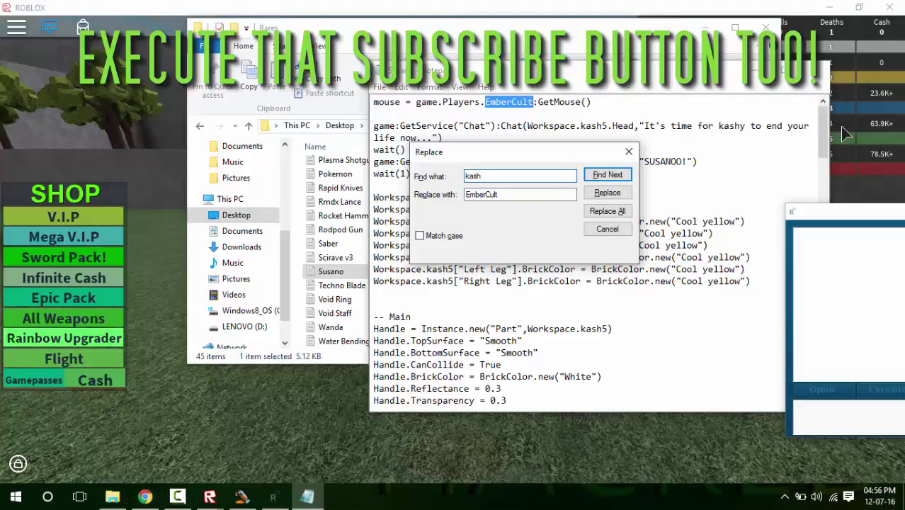
text(5)
key(Return)
click(607, 211)
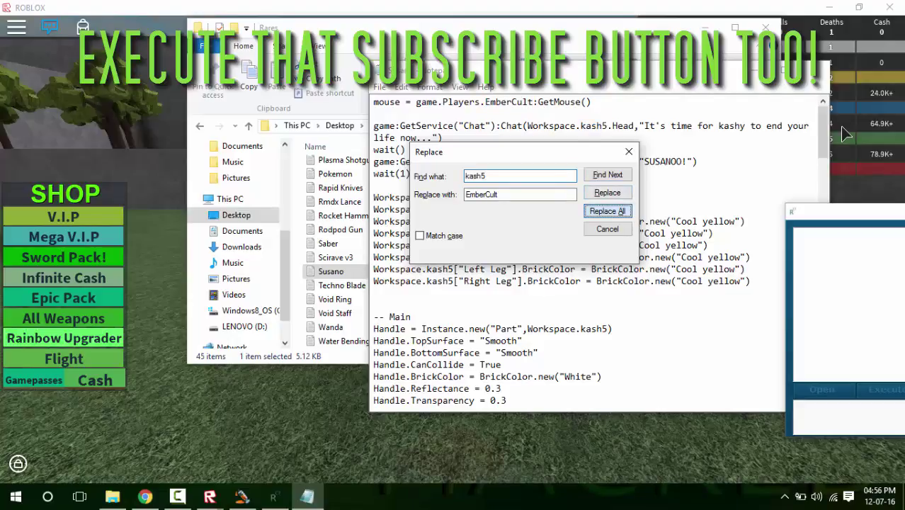
click(628, 152)
key(Escape)
Copy the entire edited Susano script into RC7's script box, execute it, and return to the game.
key(ctrl+a)
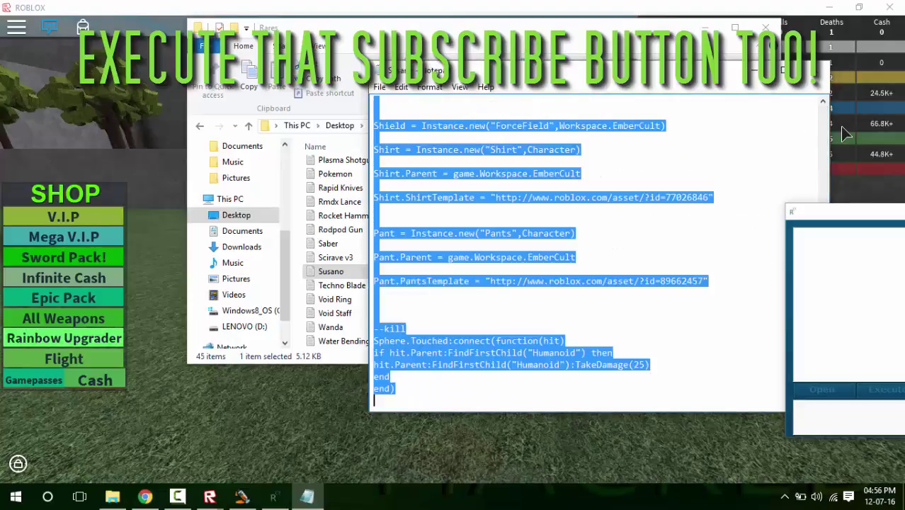
key(alt+Tab)
key(ctrl+v)
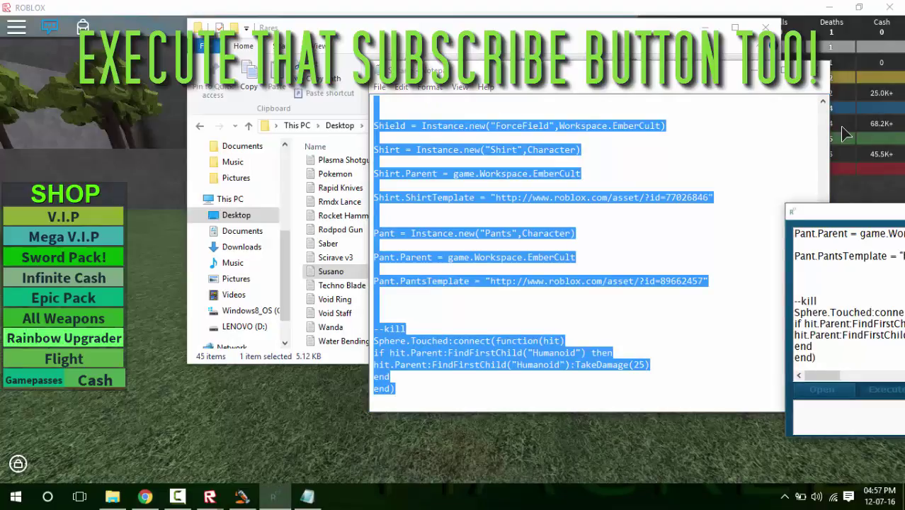
click(844, 134)
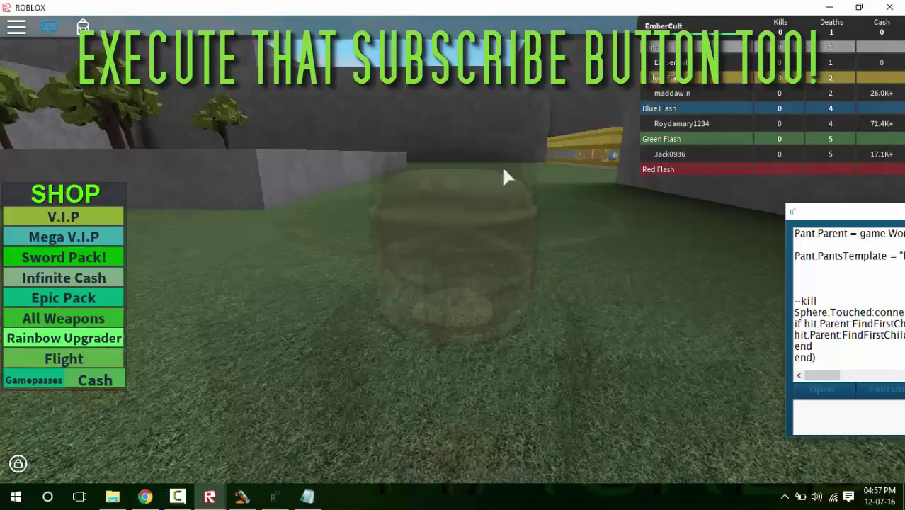
Walk the character around the map to try out the Susano script in the game.
scroll(479, 197, down, 5)
key(w)
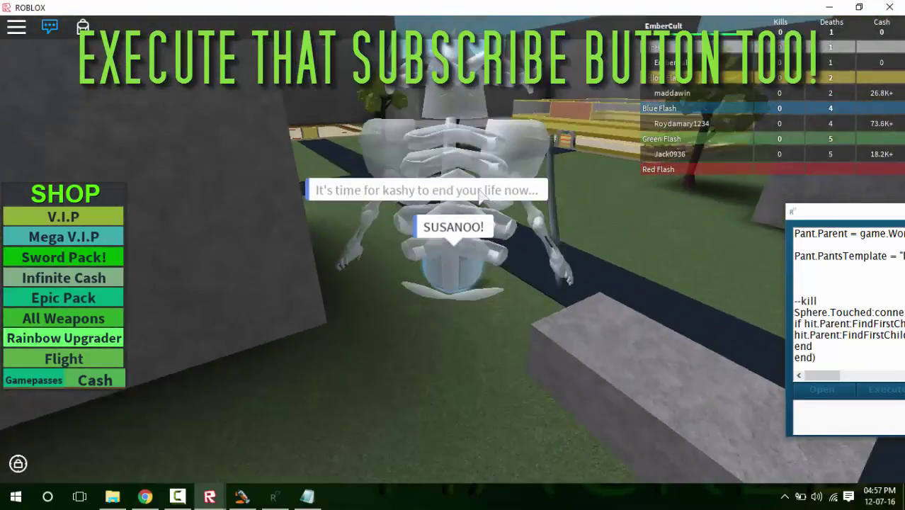
key(d)
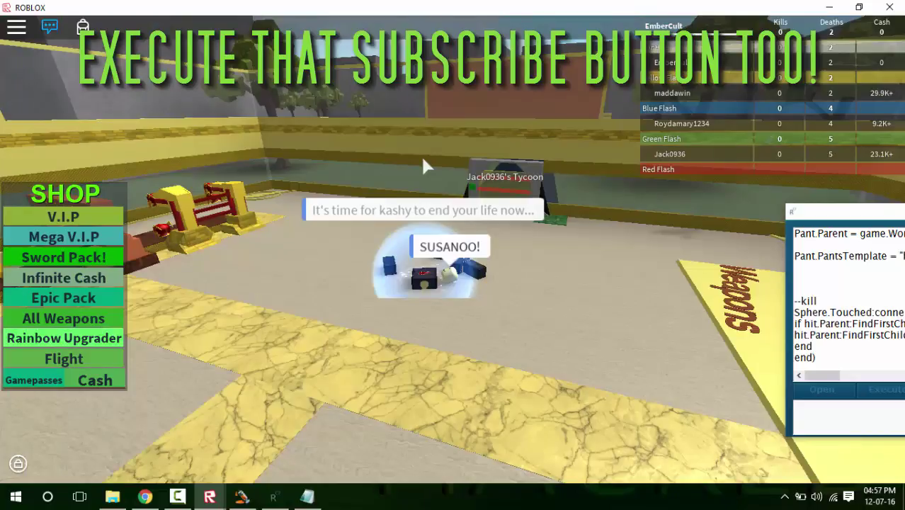
right_click(423, 159)
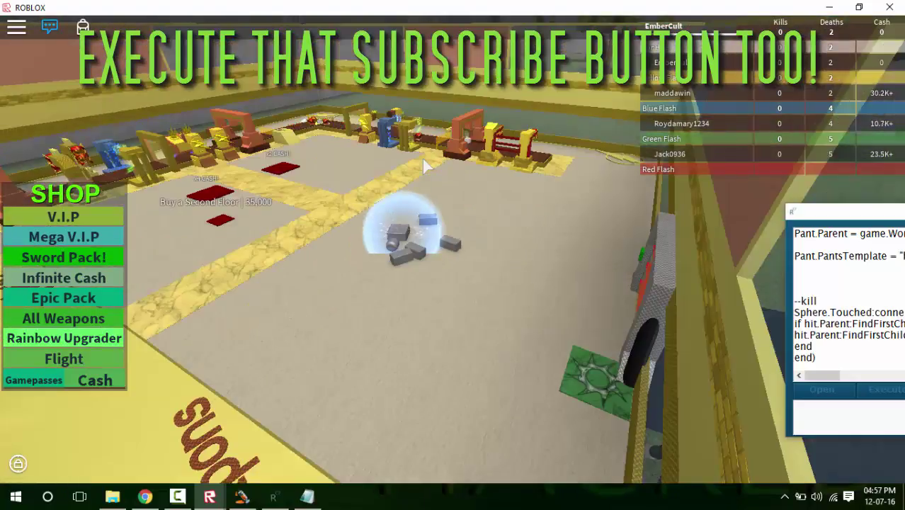